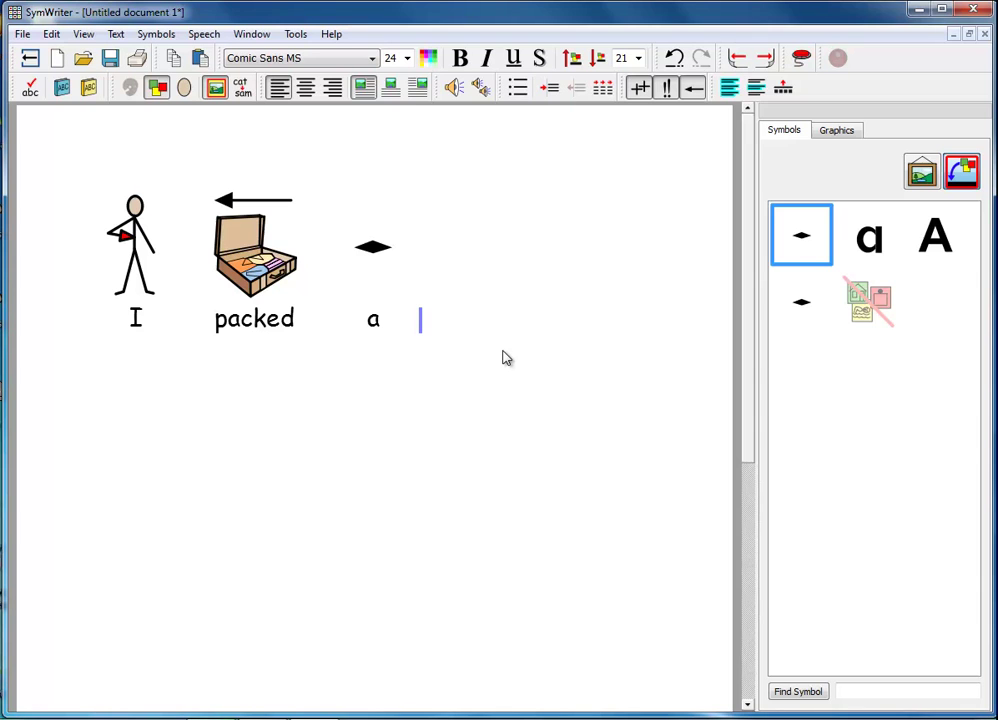
- Type 'shert and trowsers for holiday.' after 'I packed a'
text(shert )
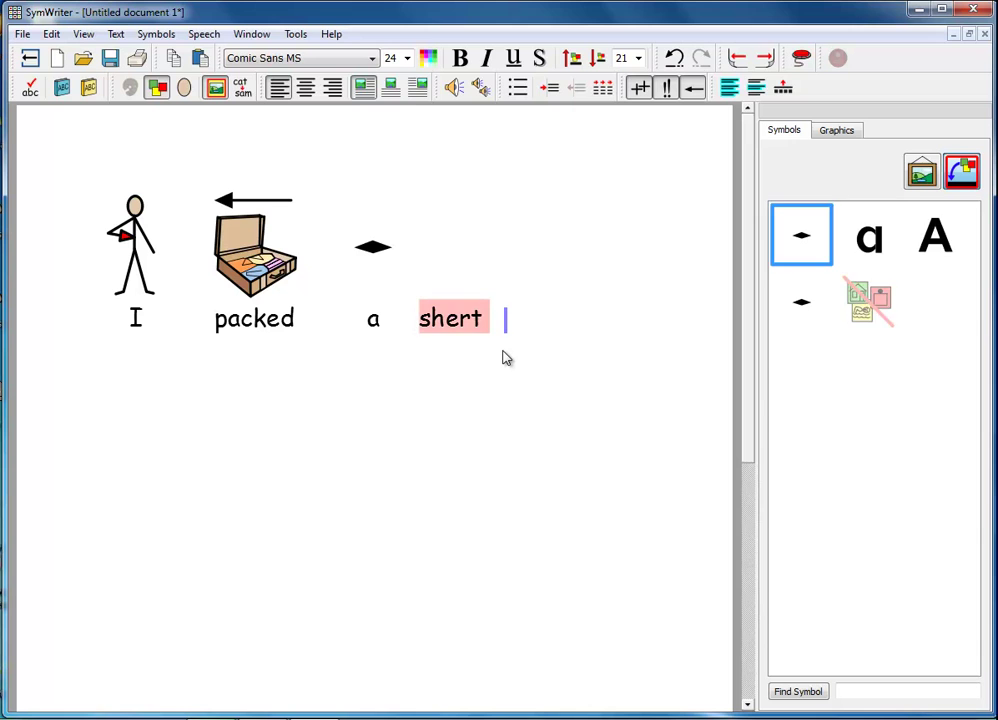
text(and tro)
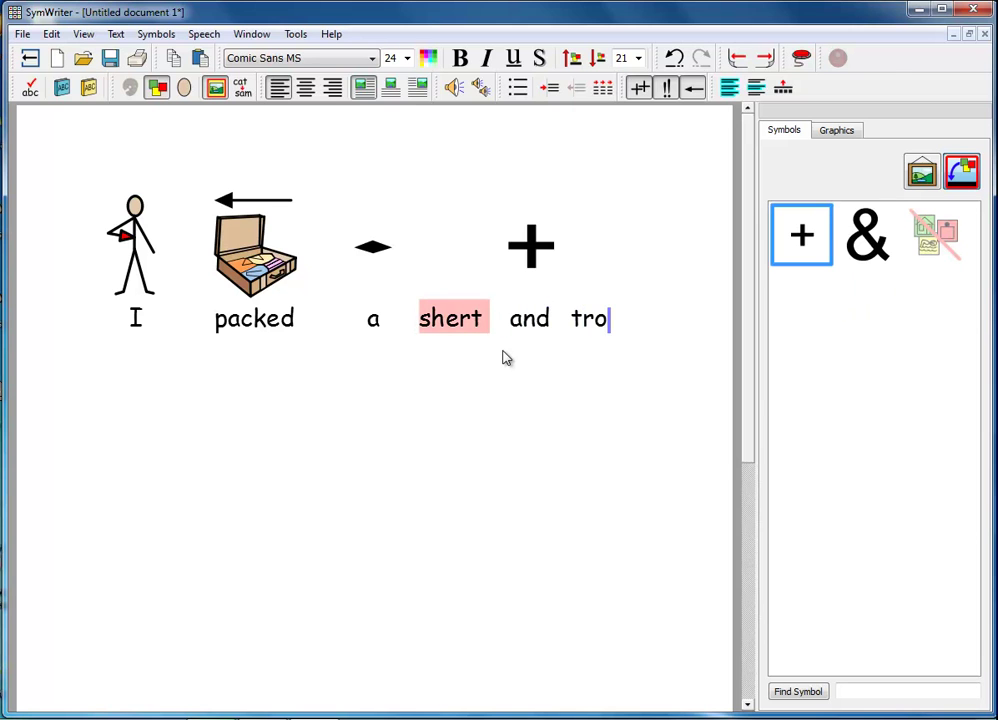
text(wsers fo)
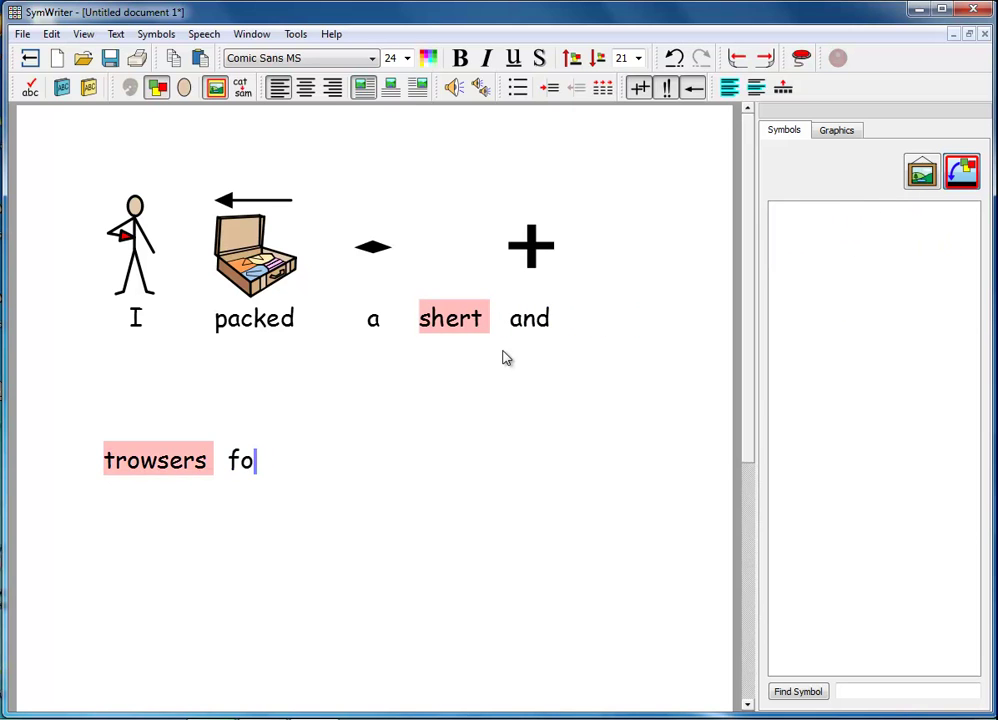
text(r holid)
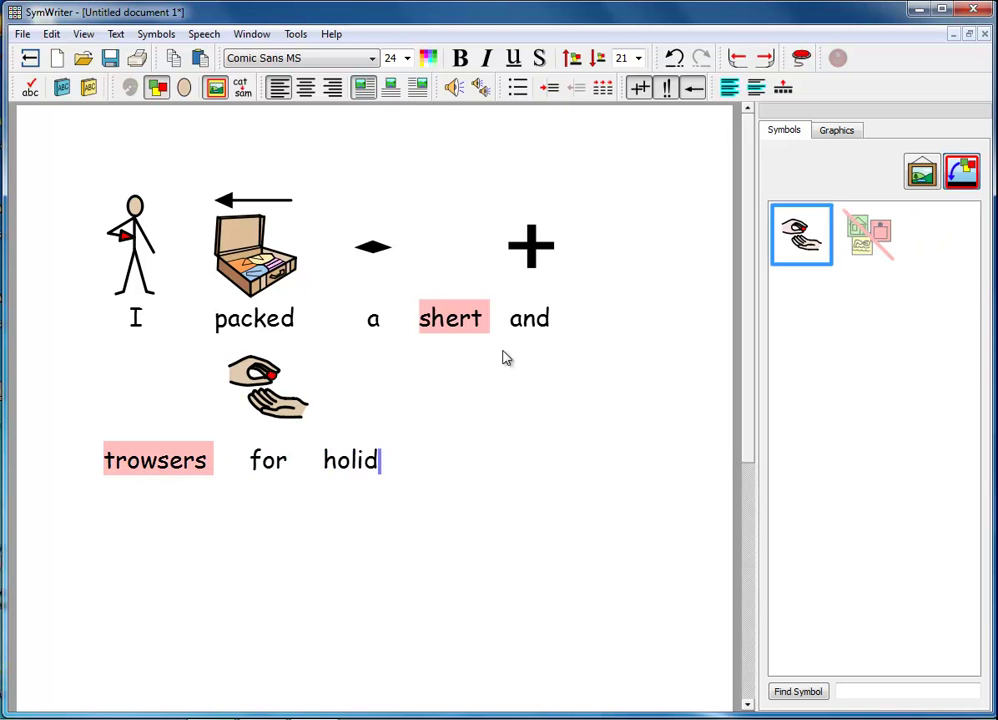
text(ay.)
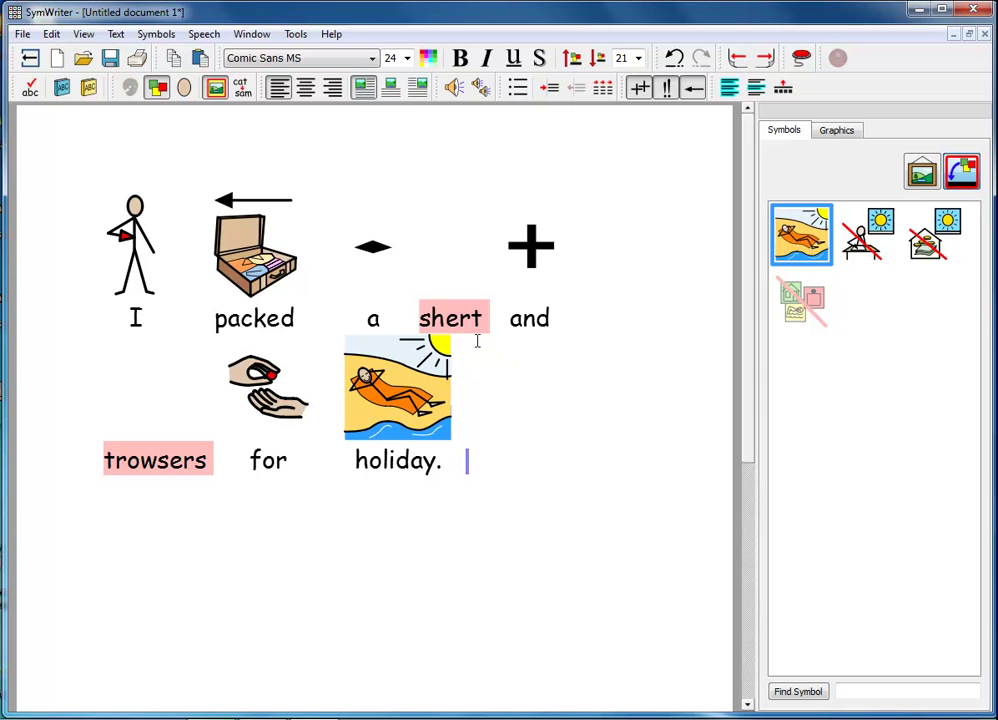
- Spell-check the sentence and replace 'shert' with 'shirt', listening to it and briefly reverting before keeping it
click(31, 89)
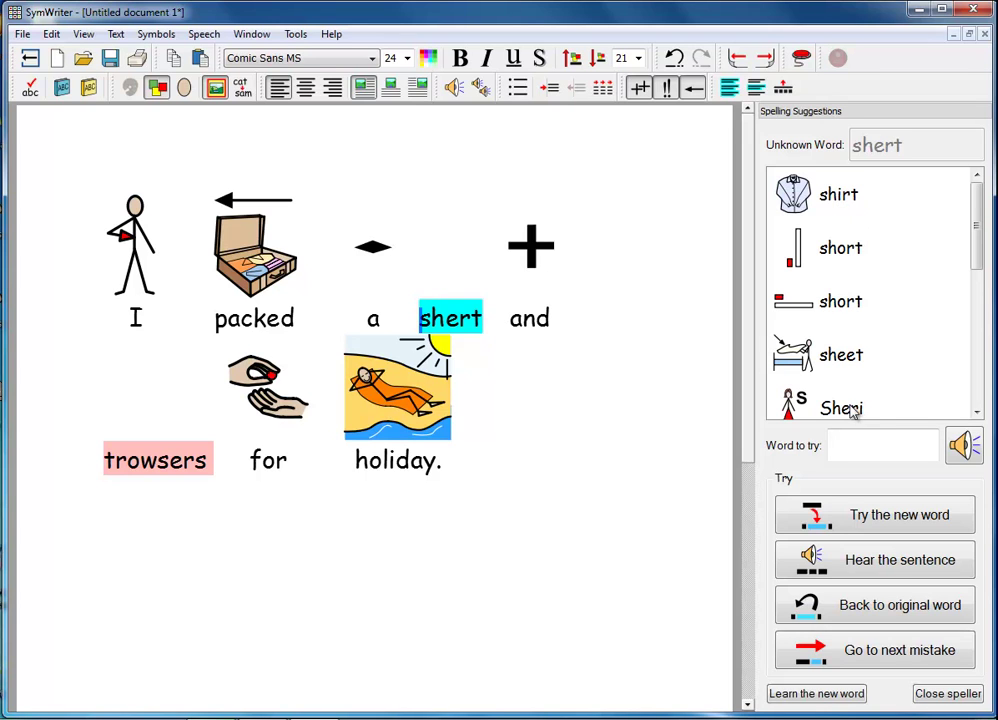
click(830, 199)
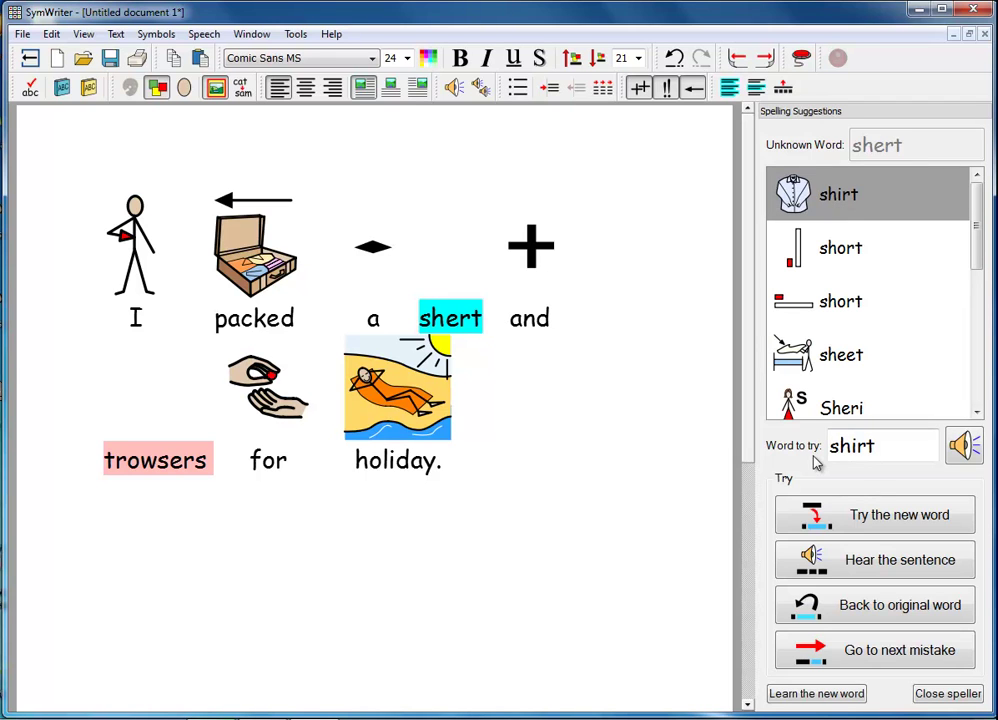
click(963, 448)
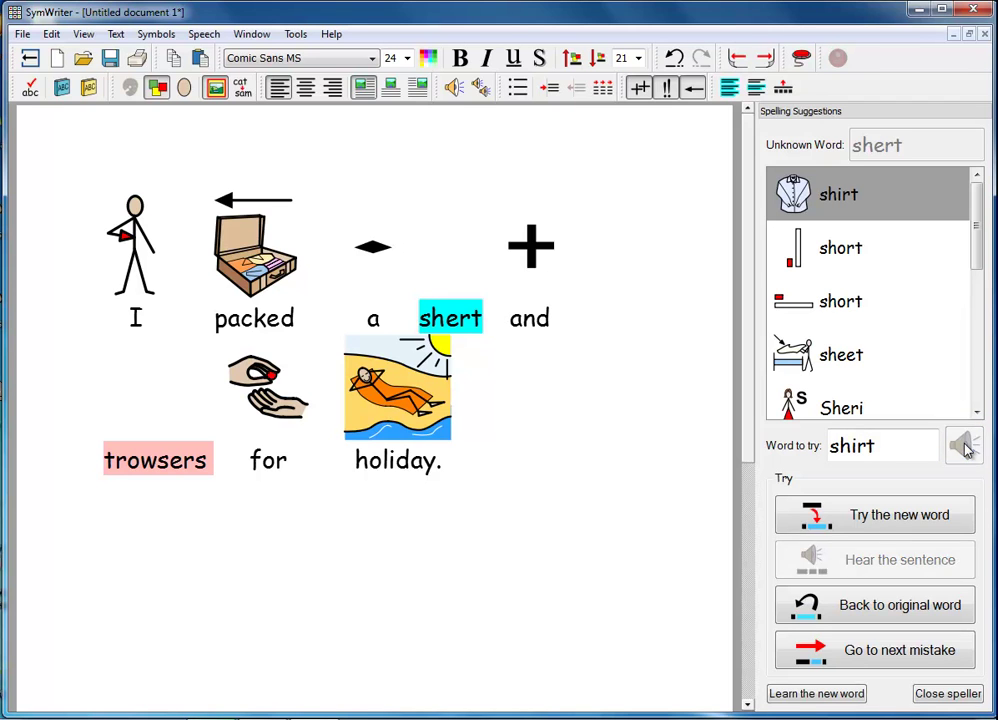
click(890, 516)
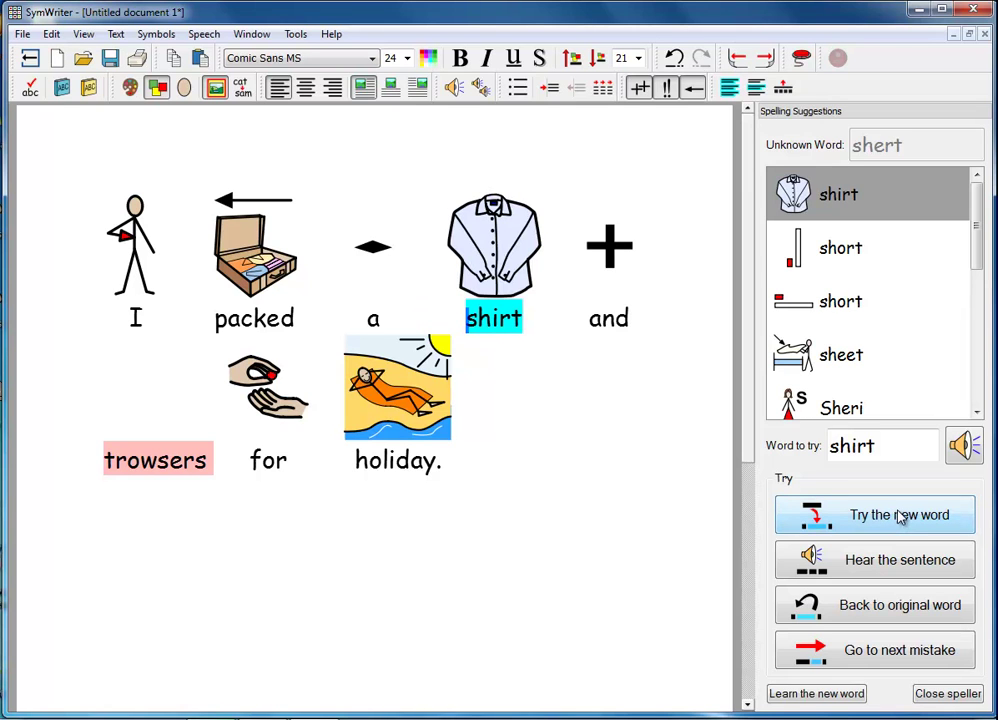
click(892, 614)
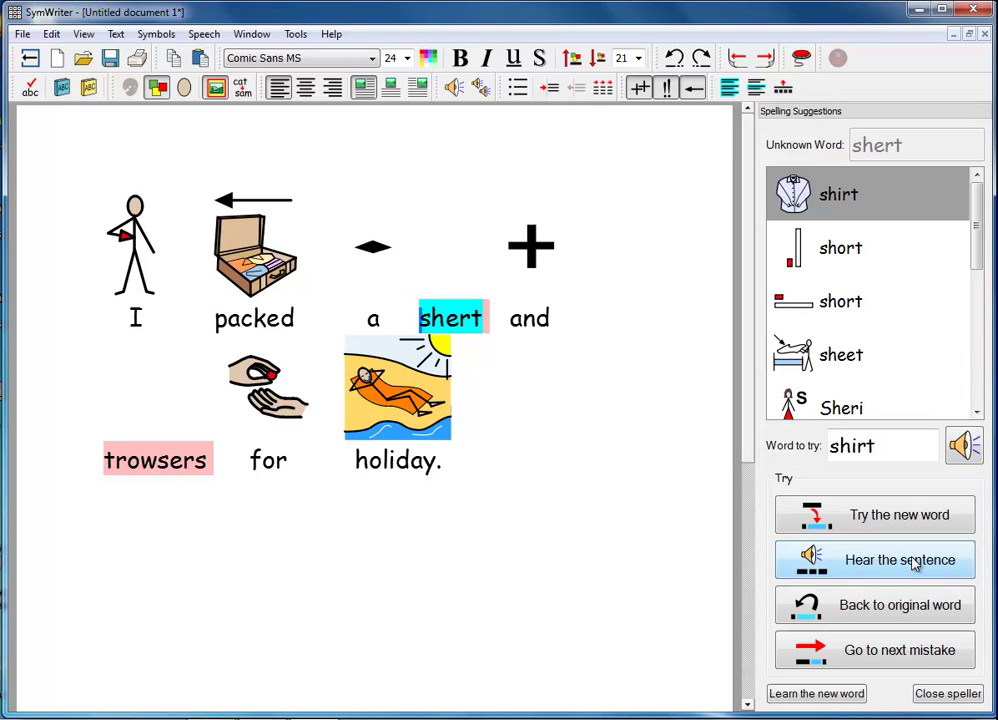
click(884, 517)
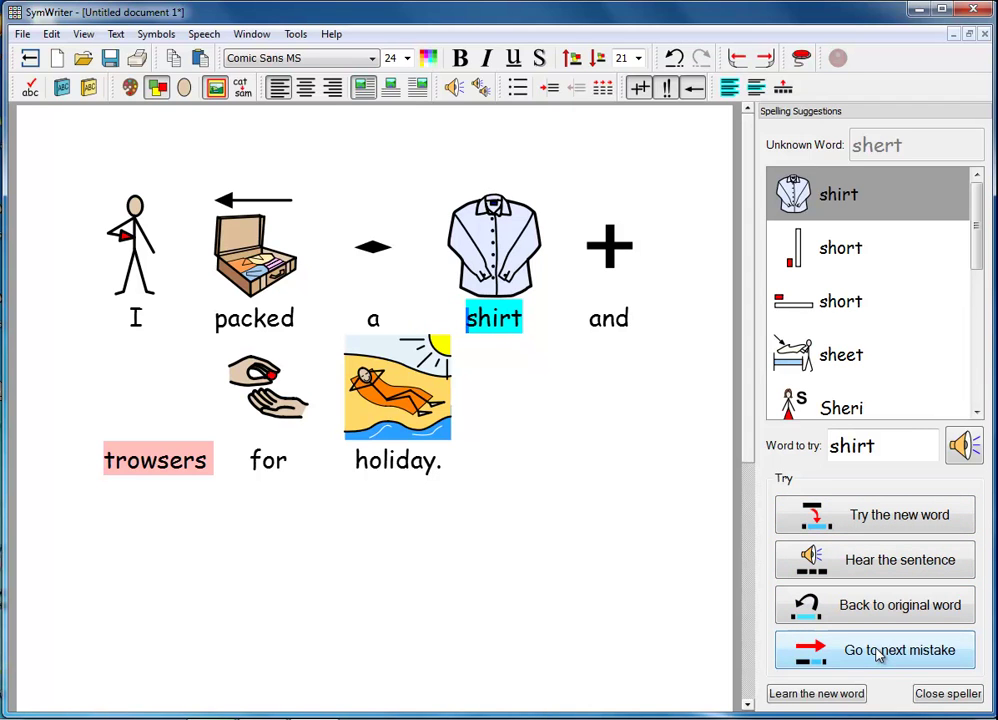
- Move to 'trowsers', listen to 'browsers', then replace 'trowsers' with 'trousers'
click(879, 654)
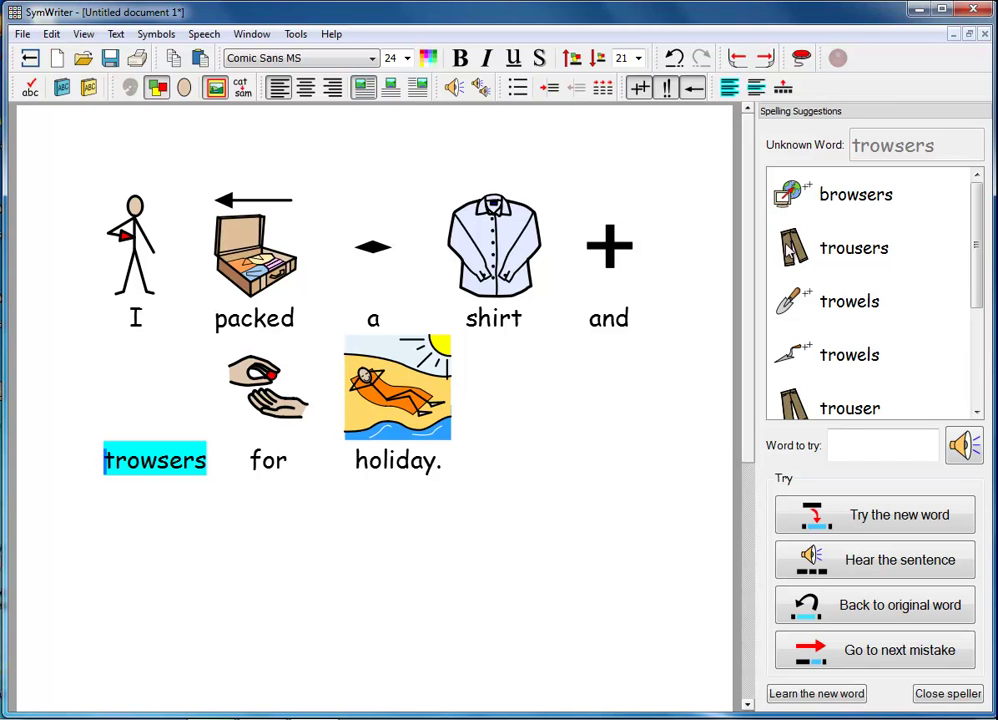
click(853, 196)
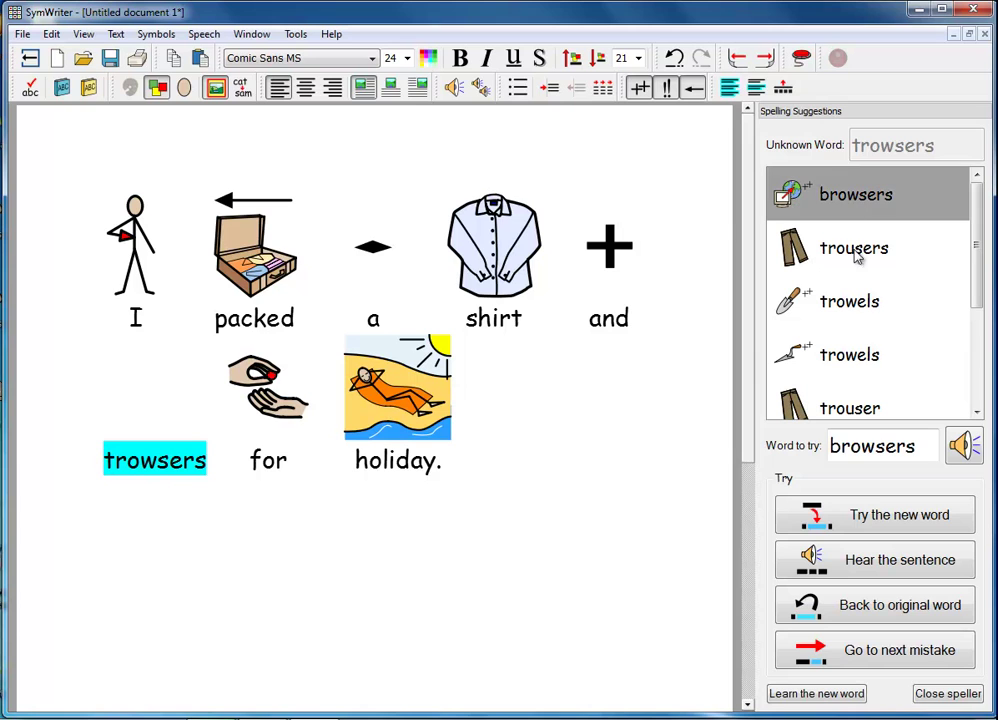
click(950, 448)
click(958, 448)
click(835, 253)
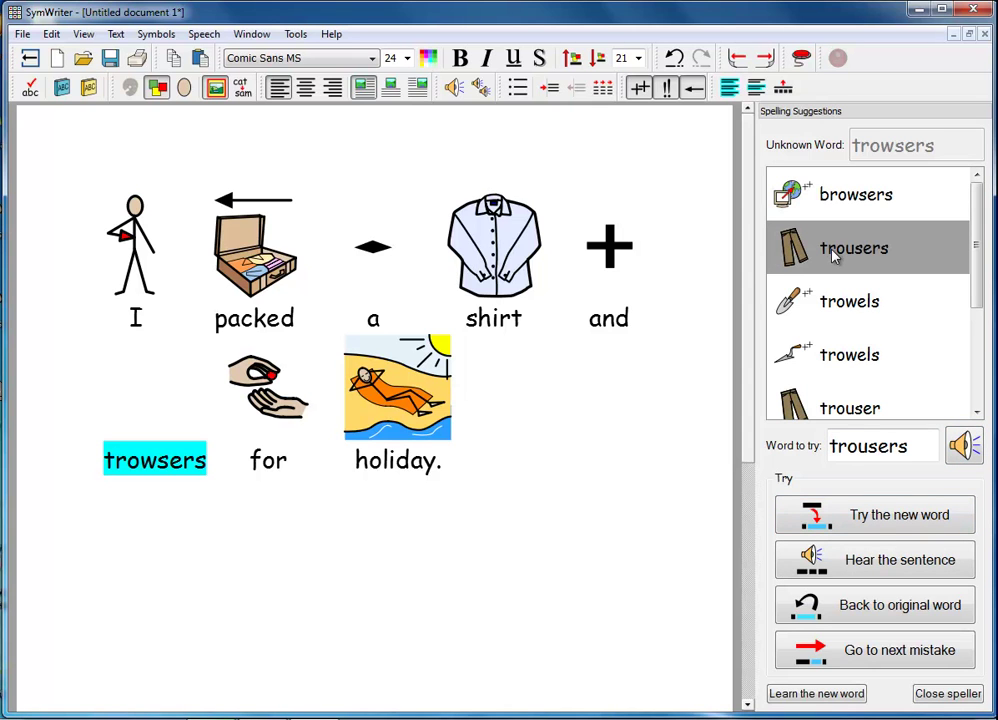
click(880, 516)
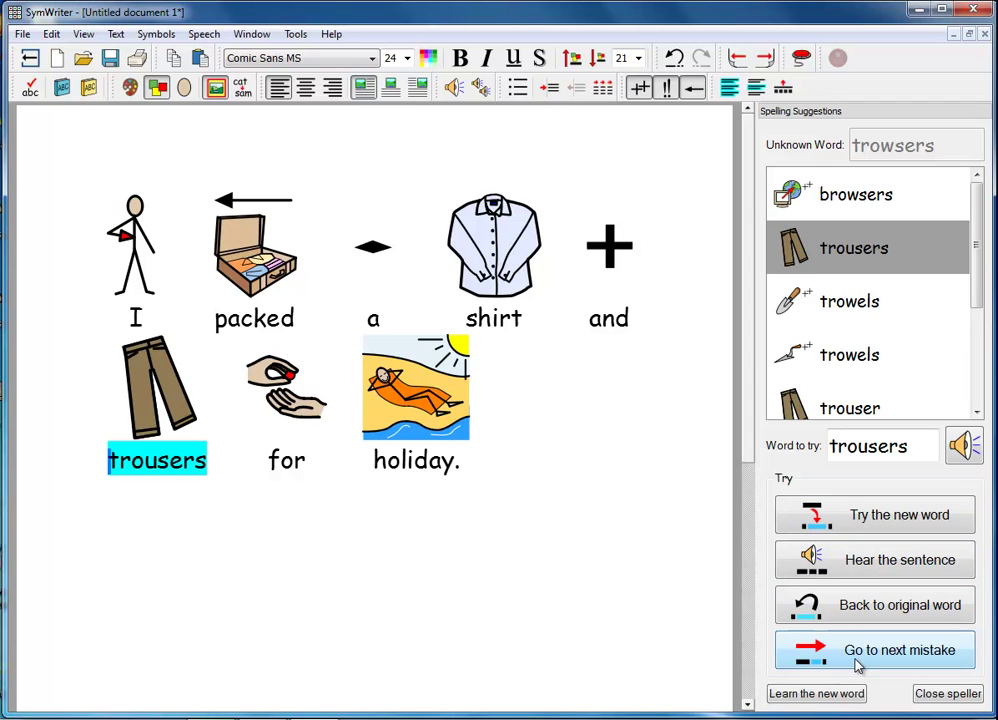
click(948, 693)
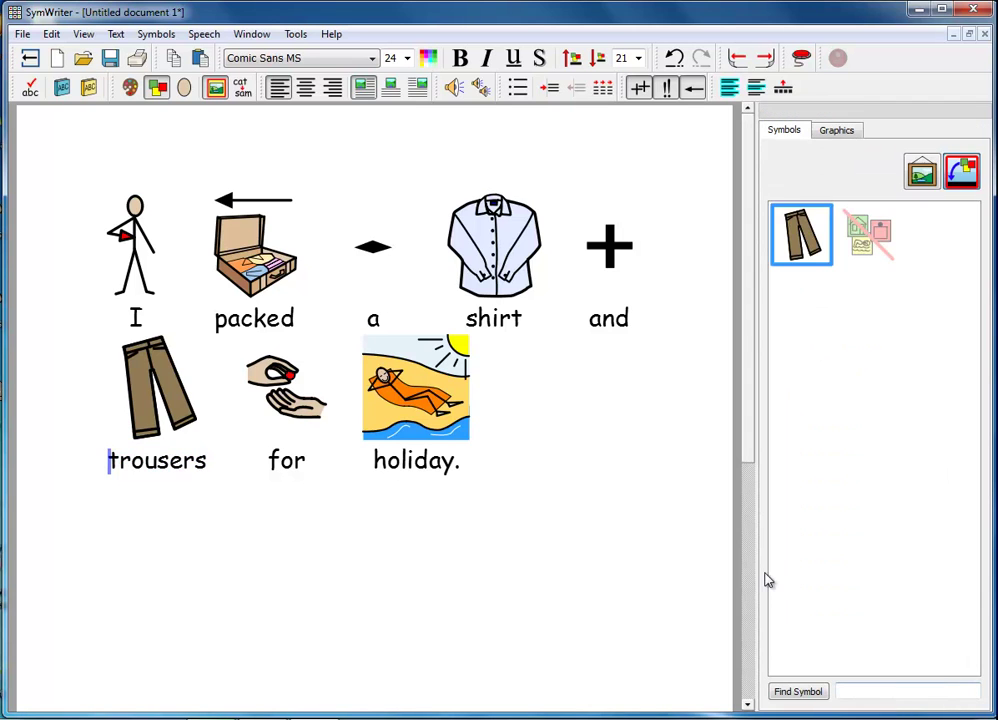
click(602, 487)
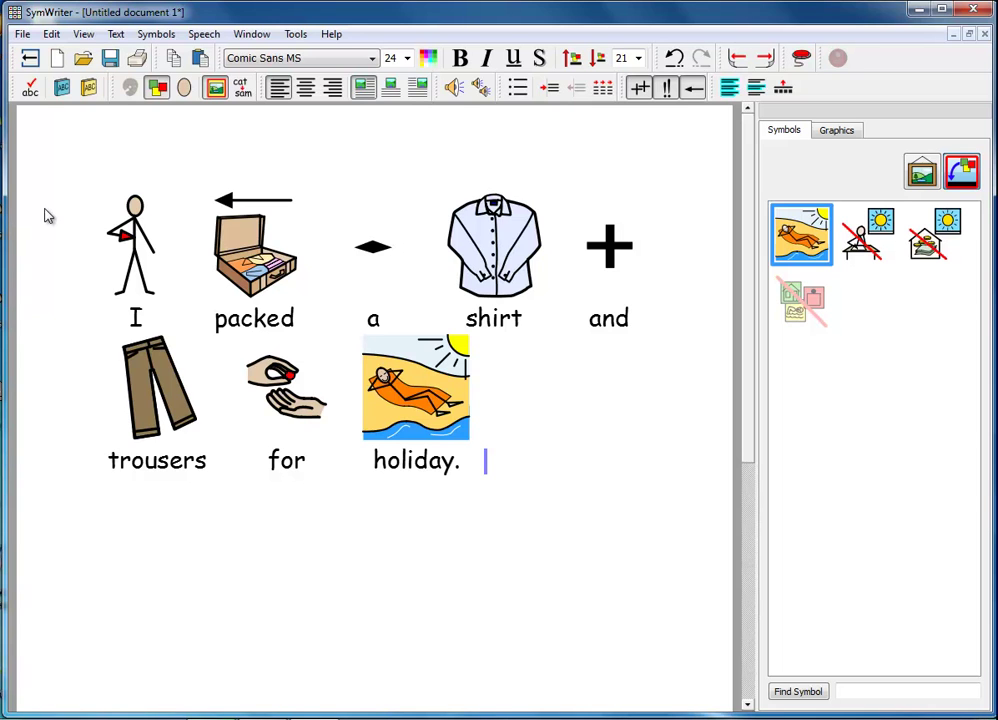
- Start a new document reading 'Tom was norty at school' and spell-check it
click(57, 62)
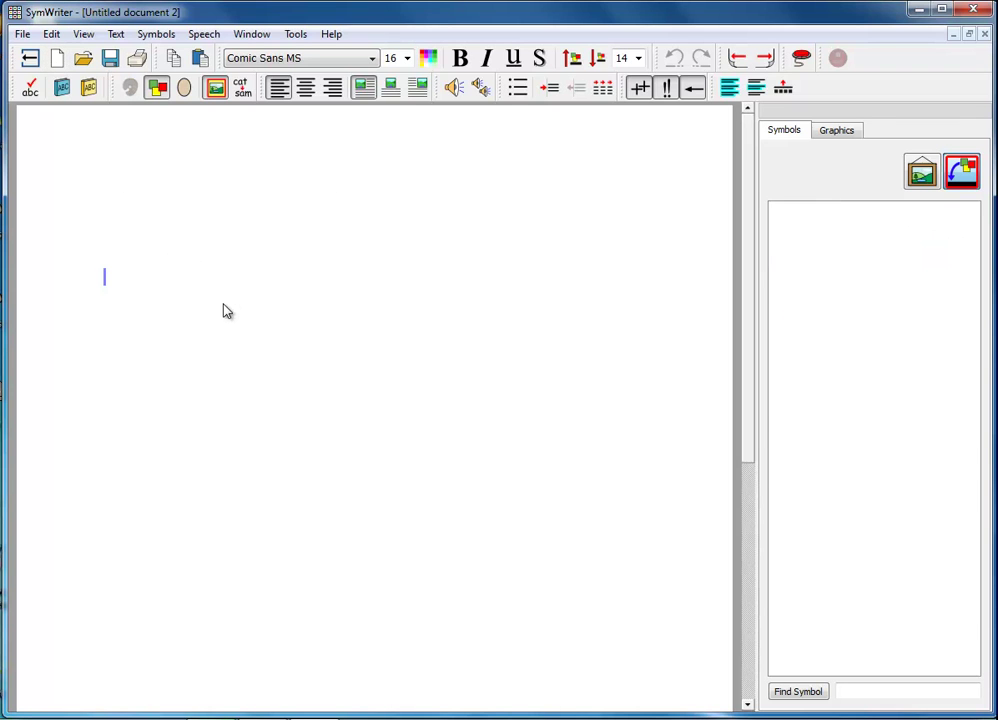
text(Tom )
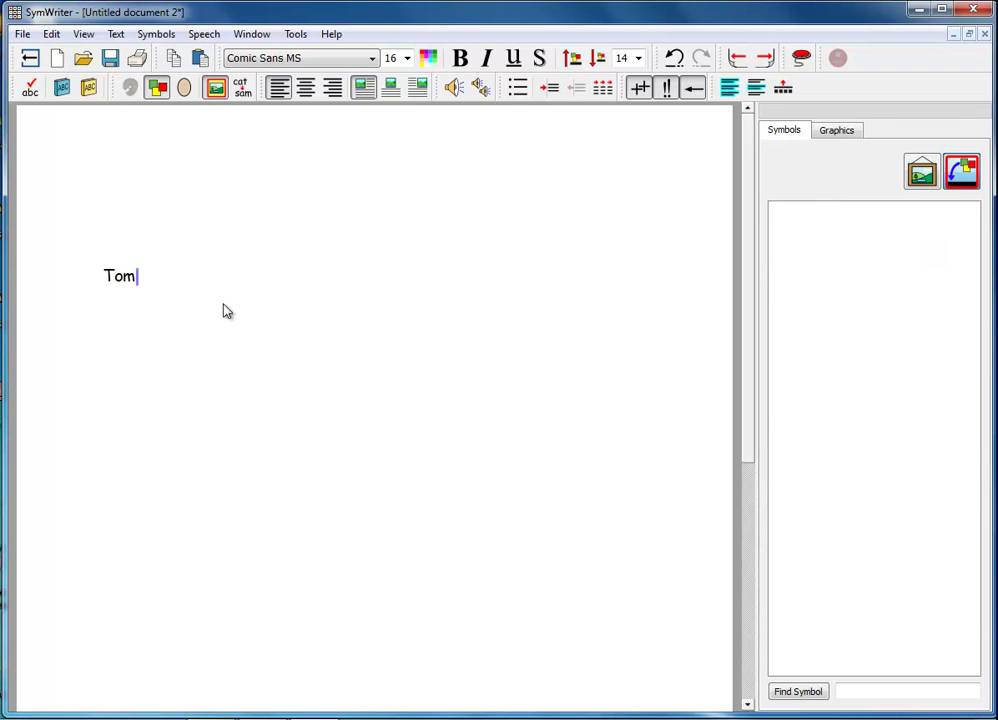
text(was )
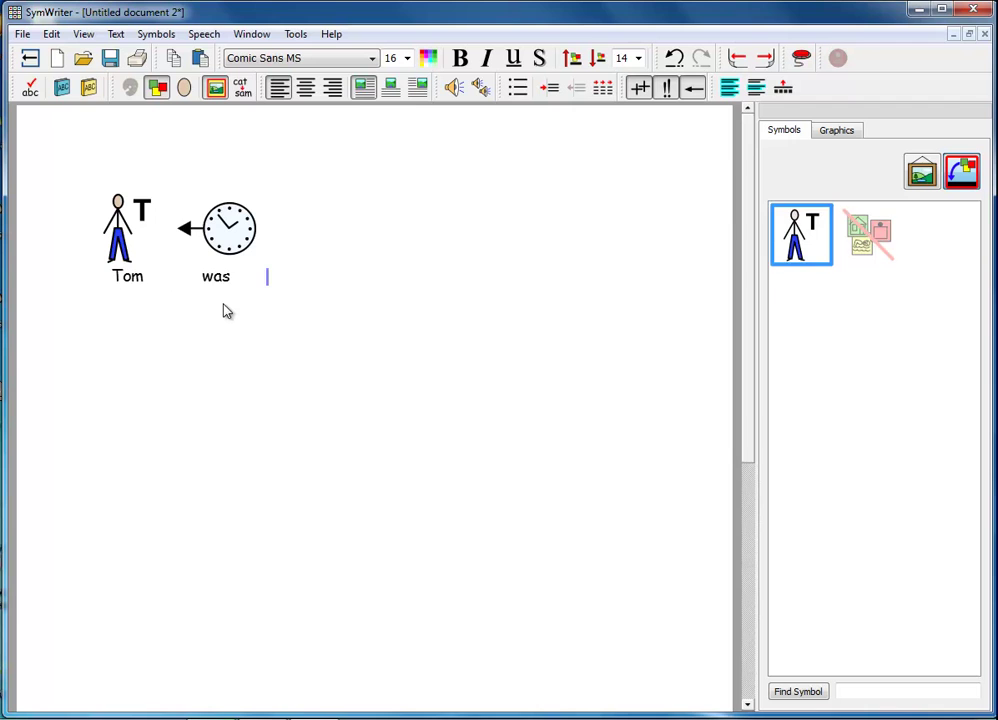
text(nort)
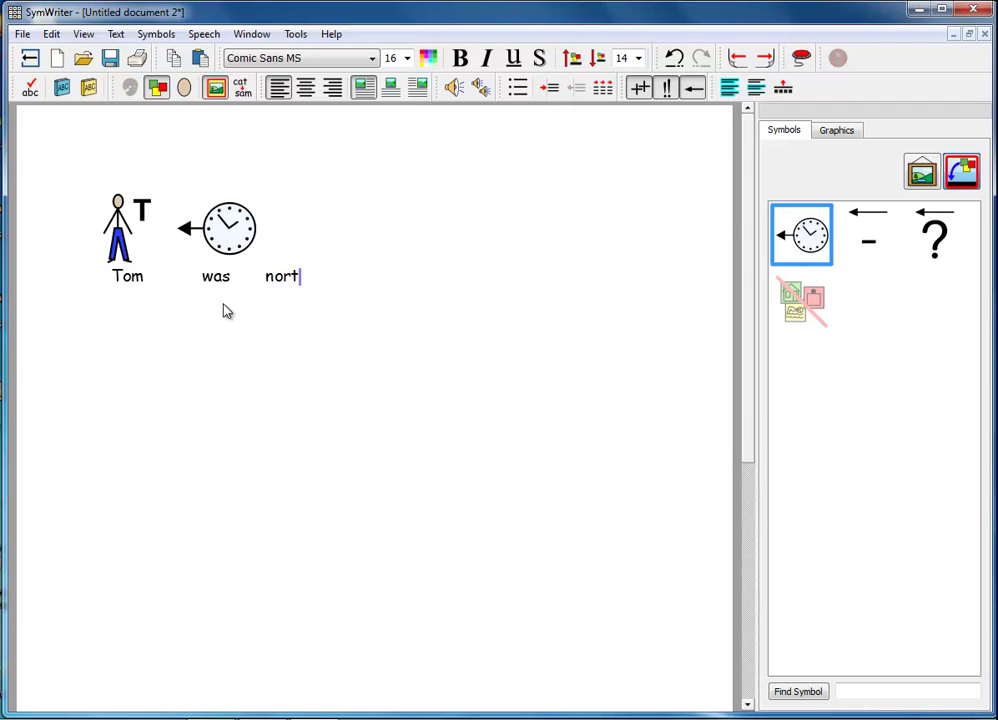
text(y at sch)
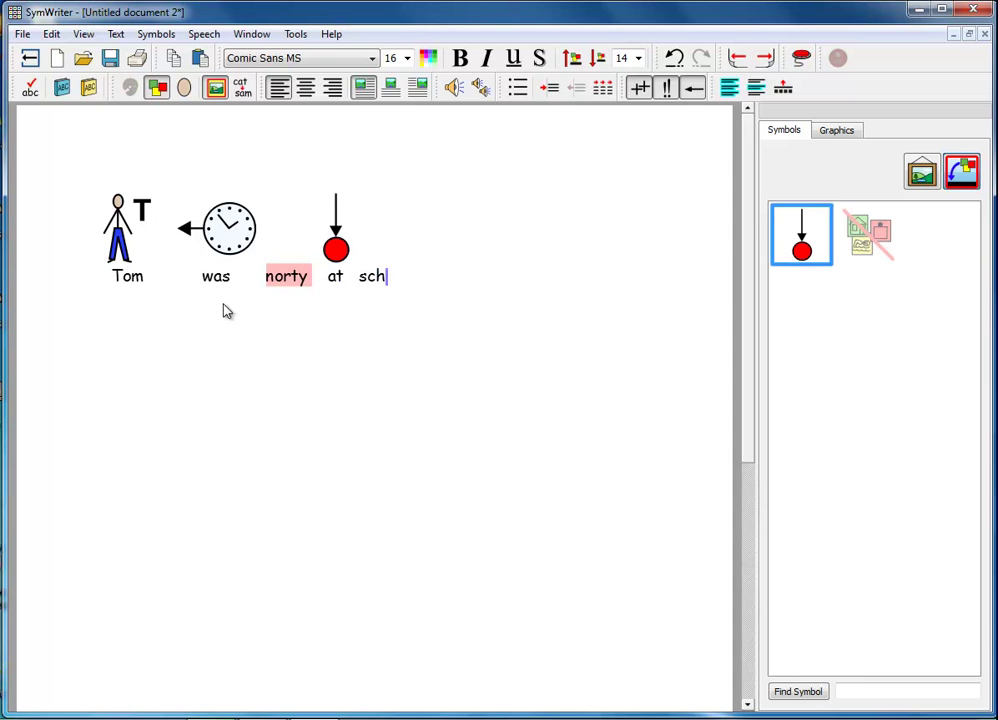
text(ool)
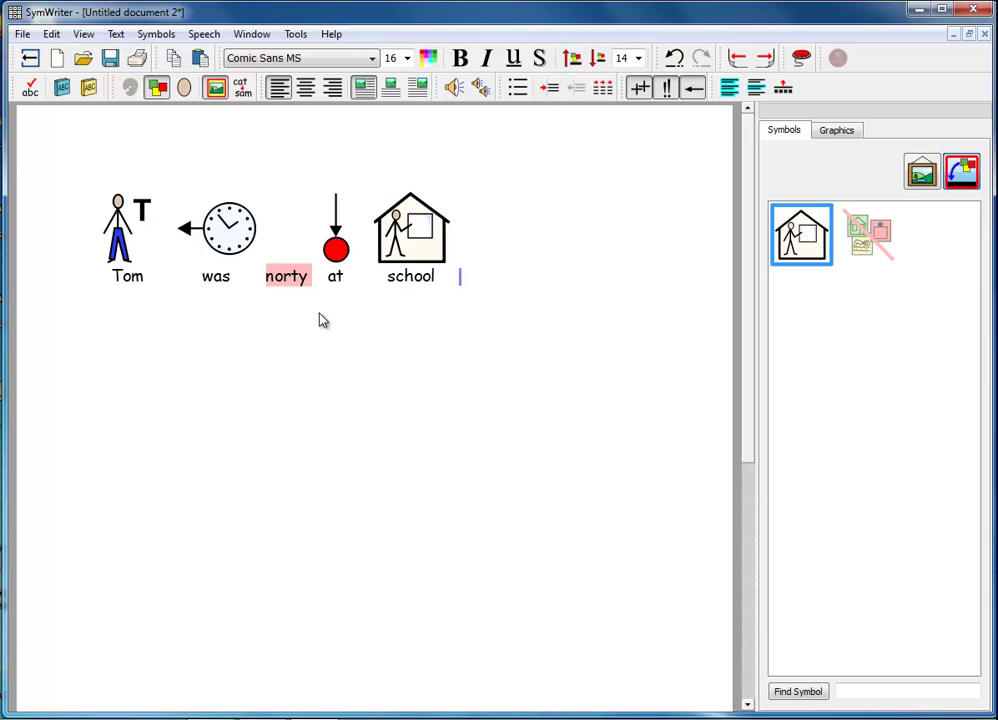
click(30, 89)
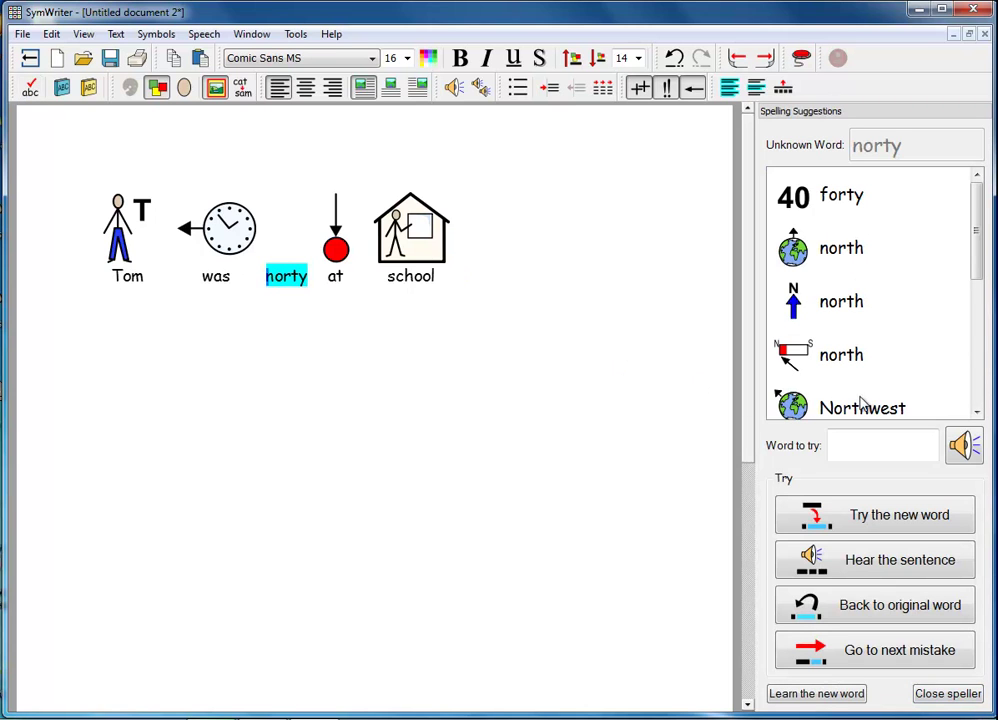
- Scroll through the spelling suggestions offered for 'norty'
drag(974, 270, 975, 243)
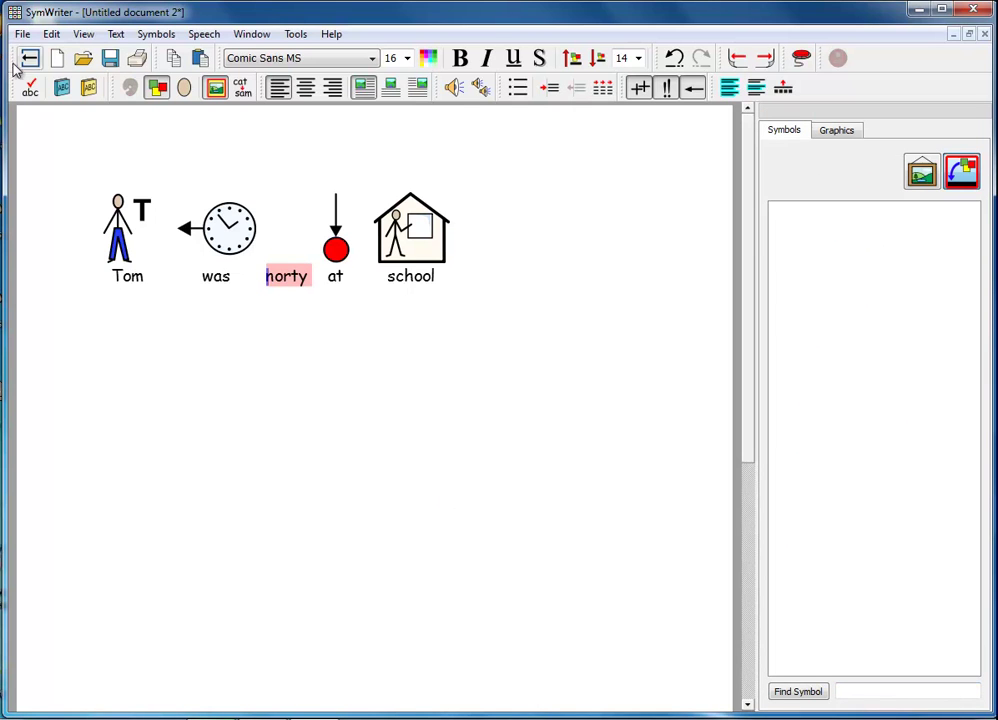
- Add a custom suggestion entry mapping 'norty' to 'naughty' and close the editor
click(88, 88)
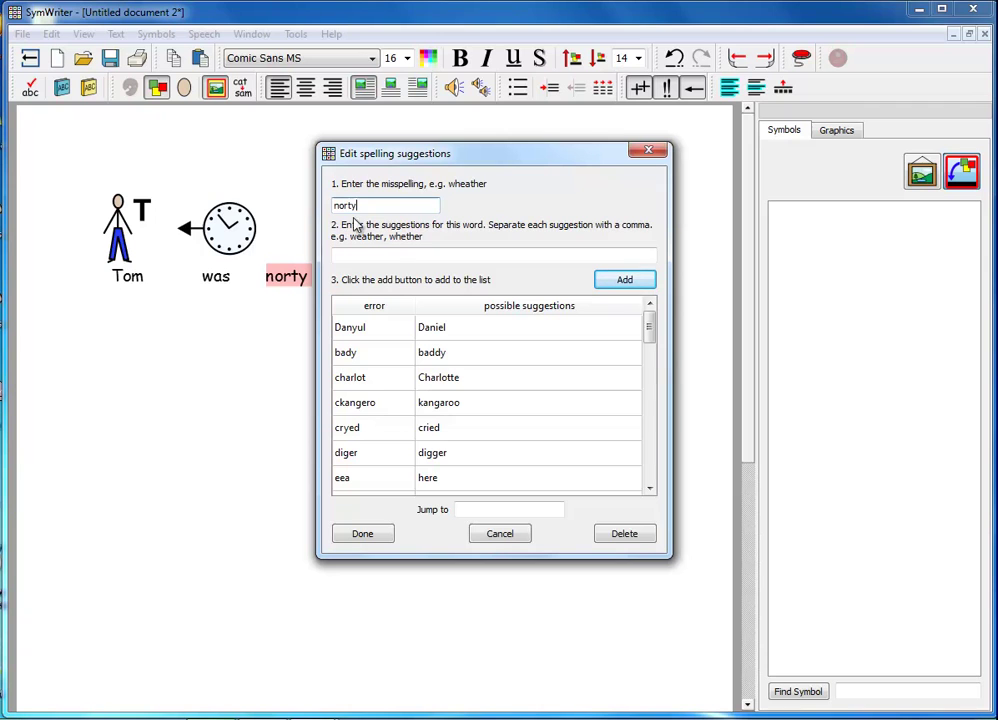
click(343, 254)
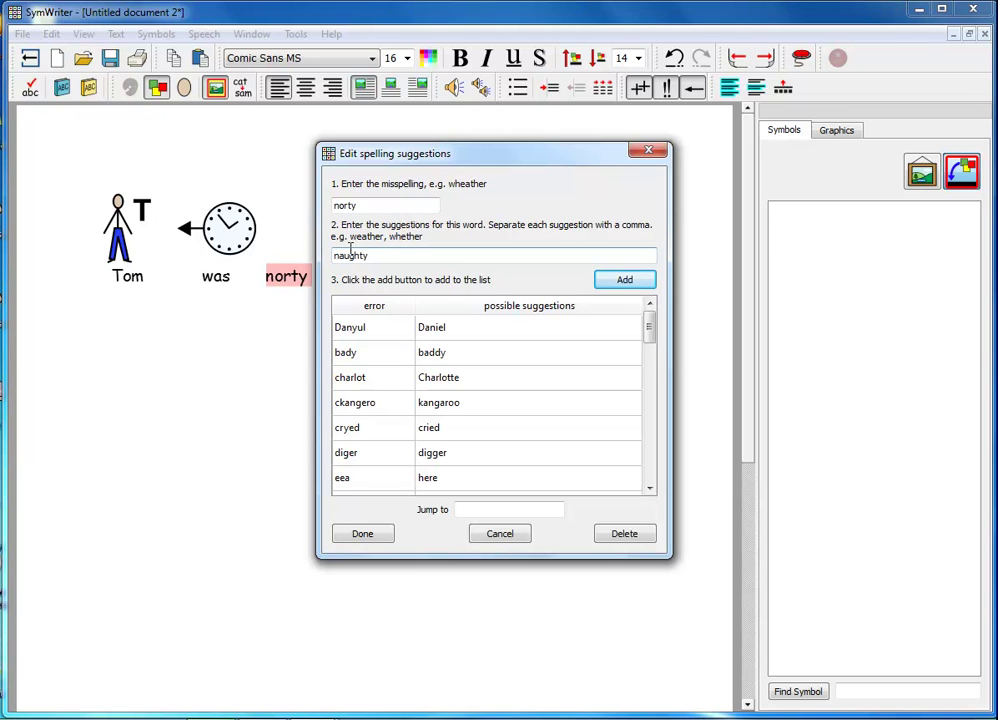
click(625, 281)
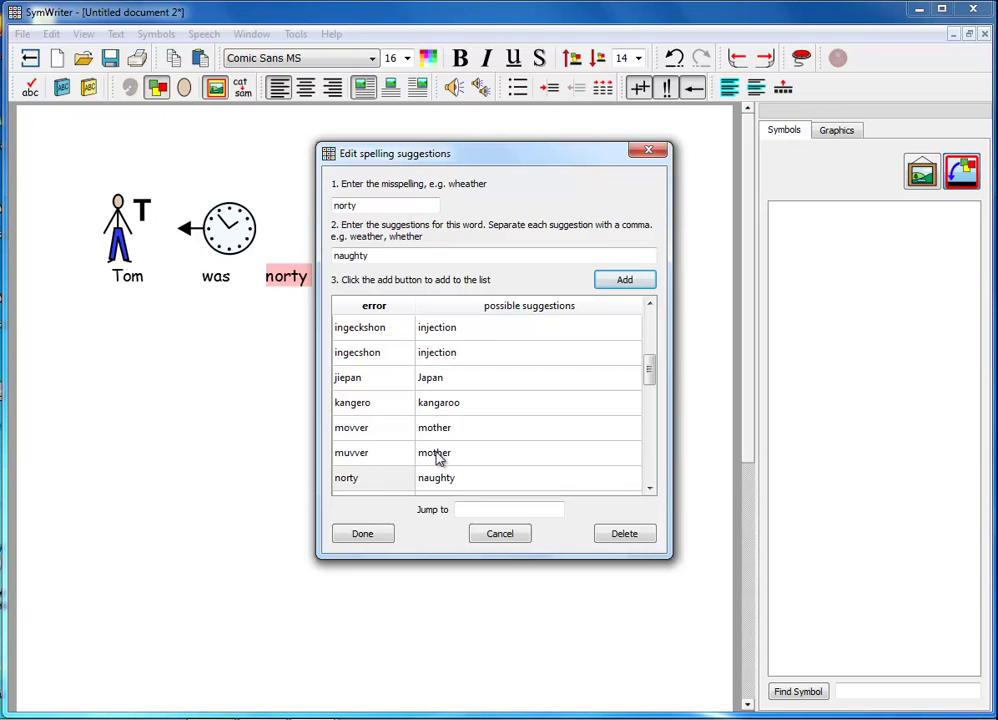
click(363, 534)
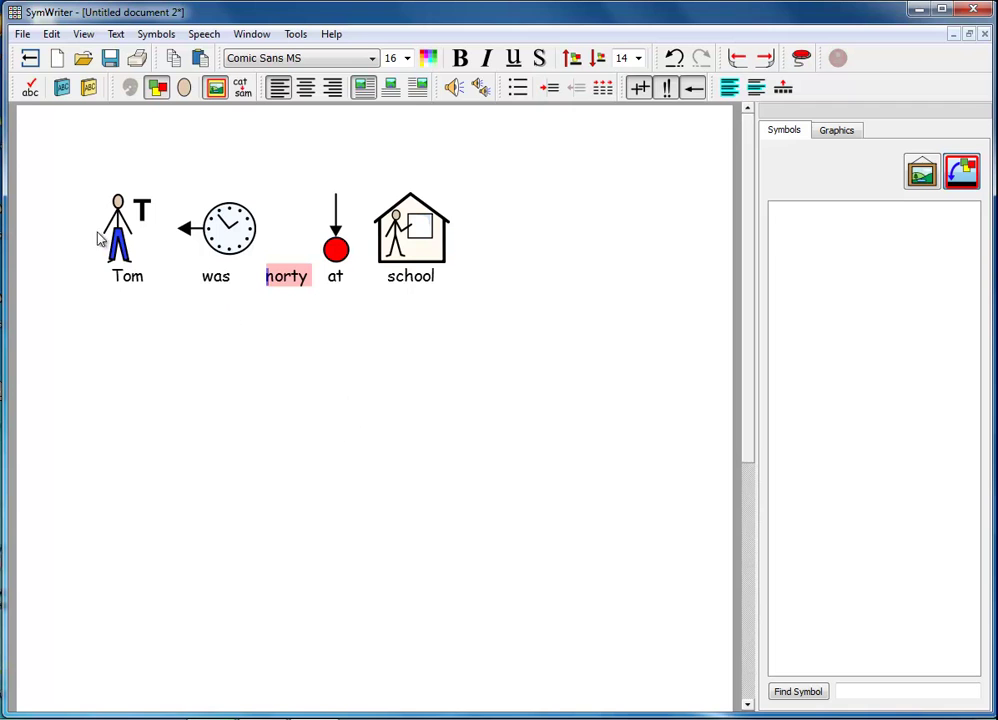
- Spell-check the sentence and replace 'norty' with the suggested 'naughty', listening to it first
click(28, 87)
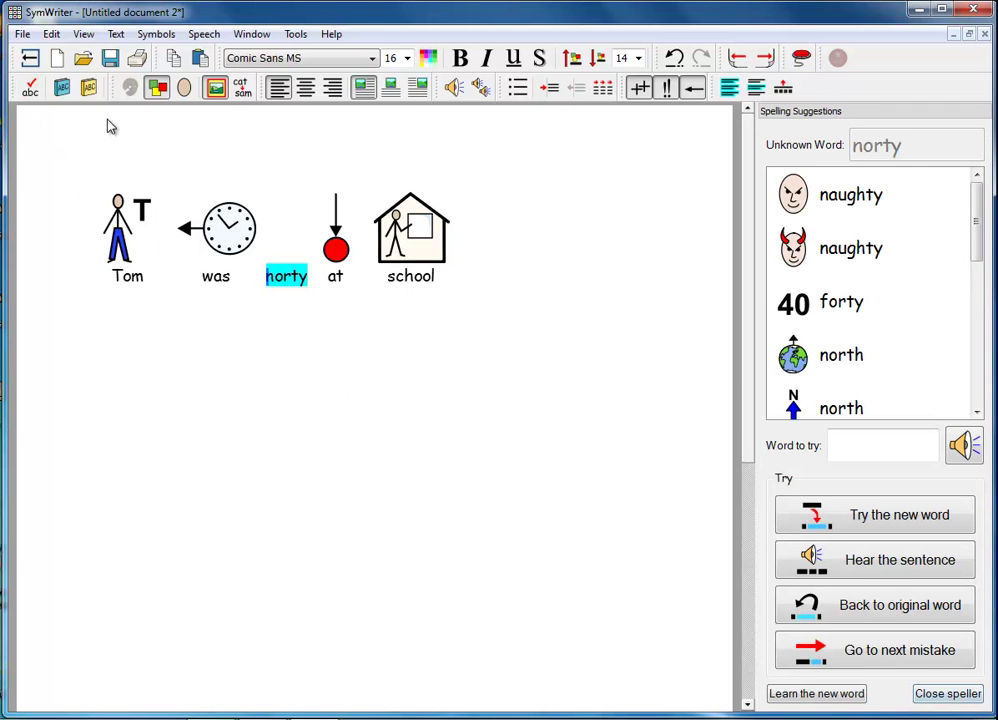
click(838, 197)
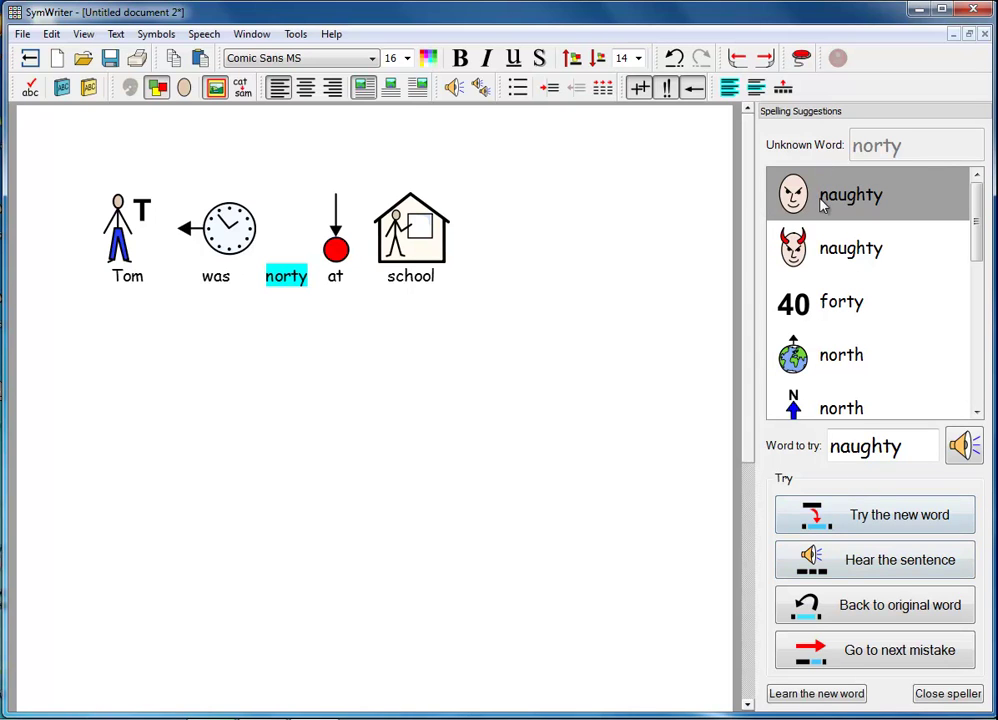
click(962, 447)
click(838, 516)
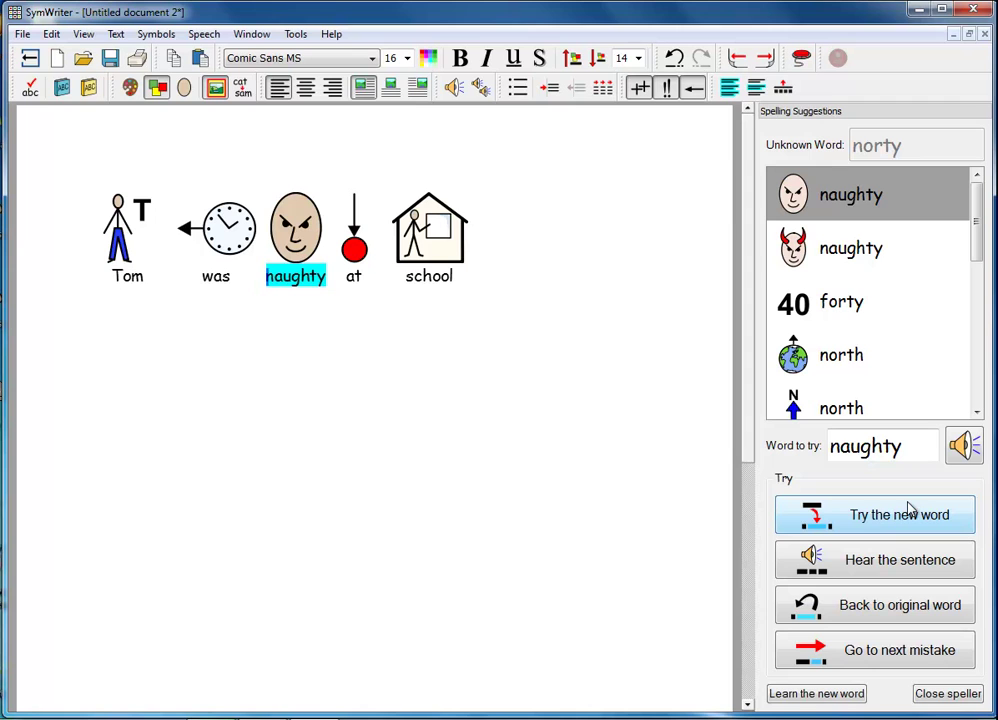
- Try typing a period after 'school', dismiss the warning, and close the speller
click(502, 284)
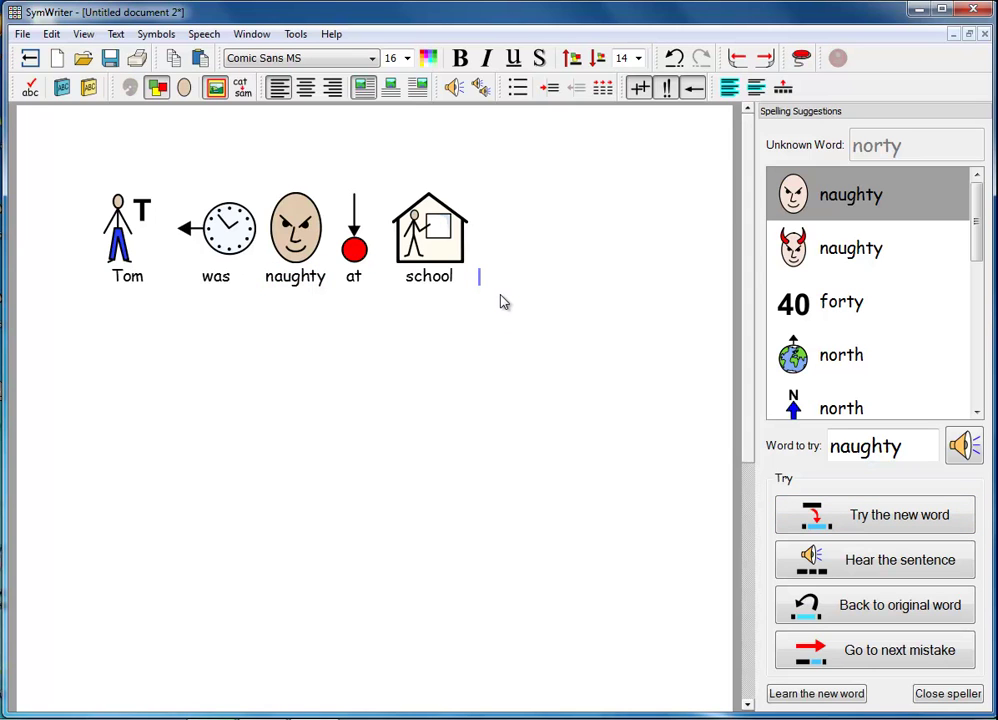
key(period)
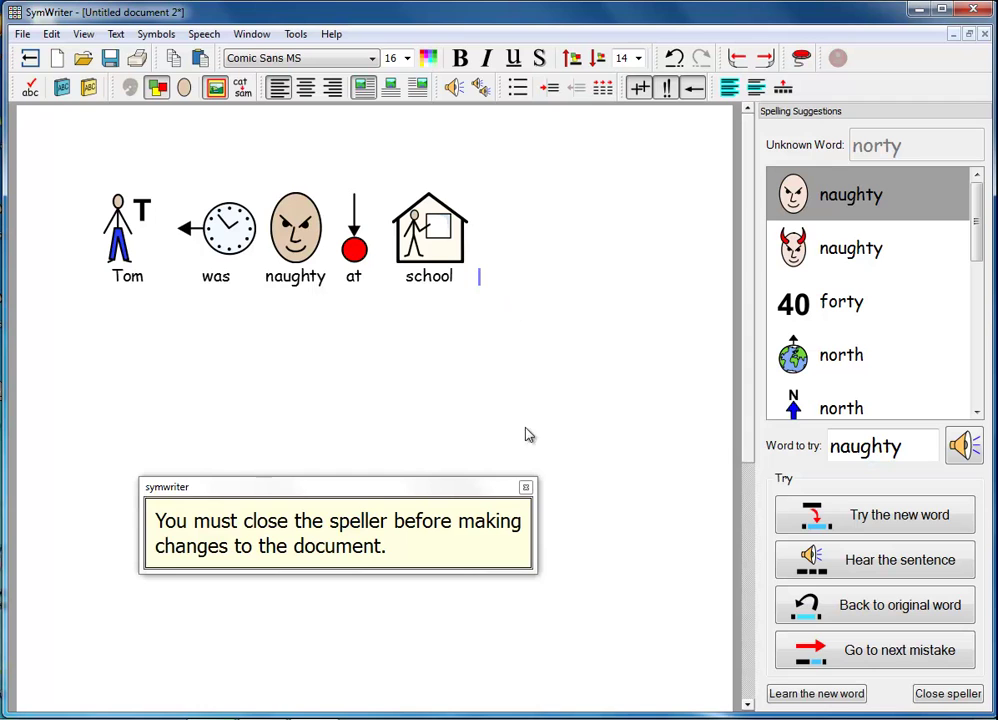
click(525, 490)
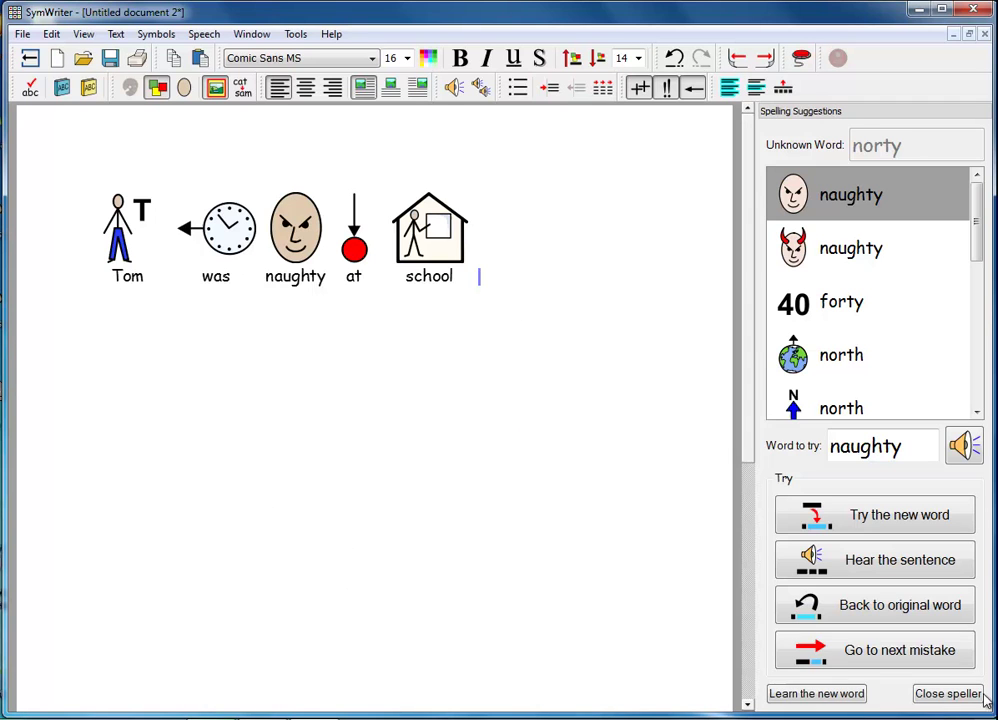
click(947, 694)
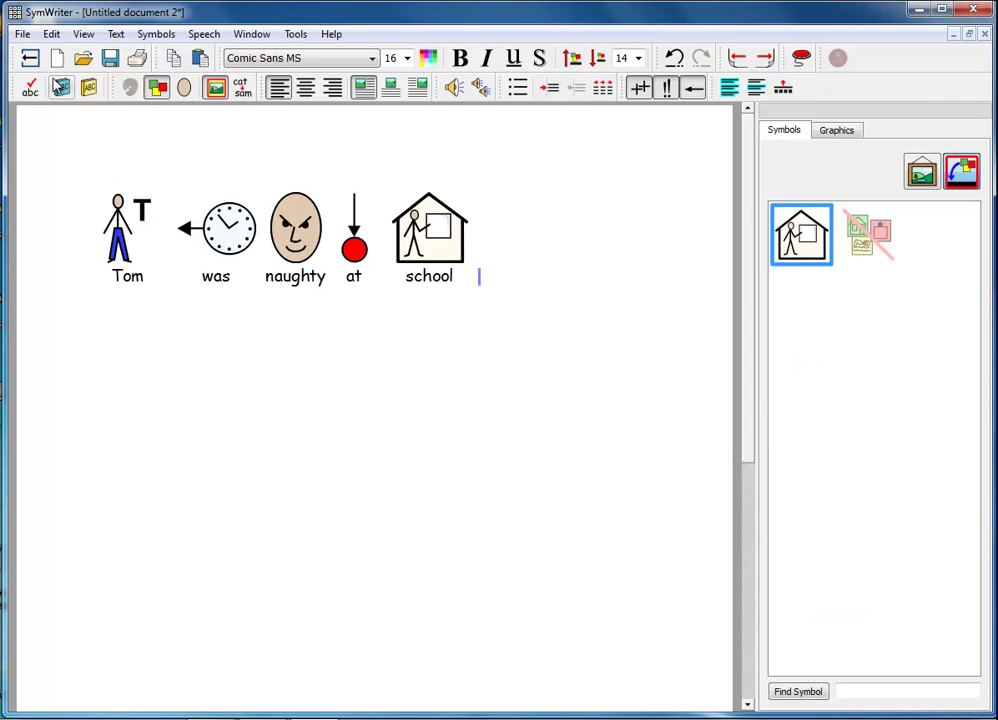
- Start a new line below and type 'I packed a shert for'
key(Return)
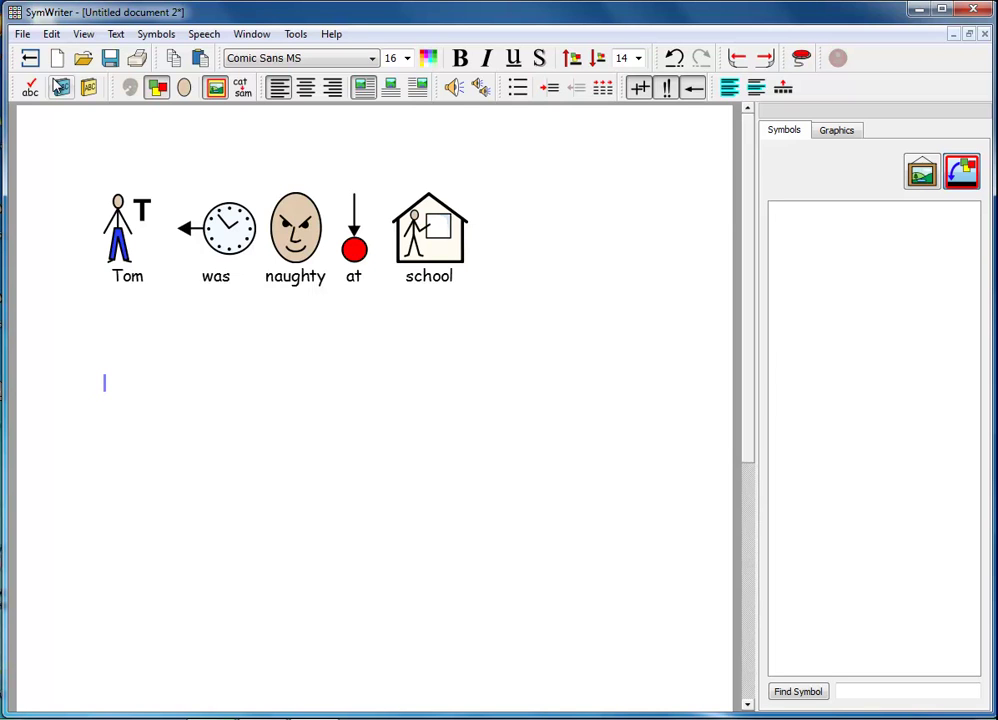
text(I packed a shert for)
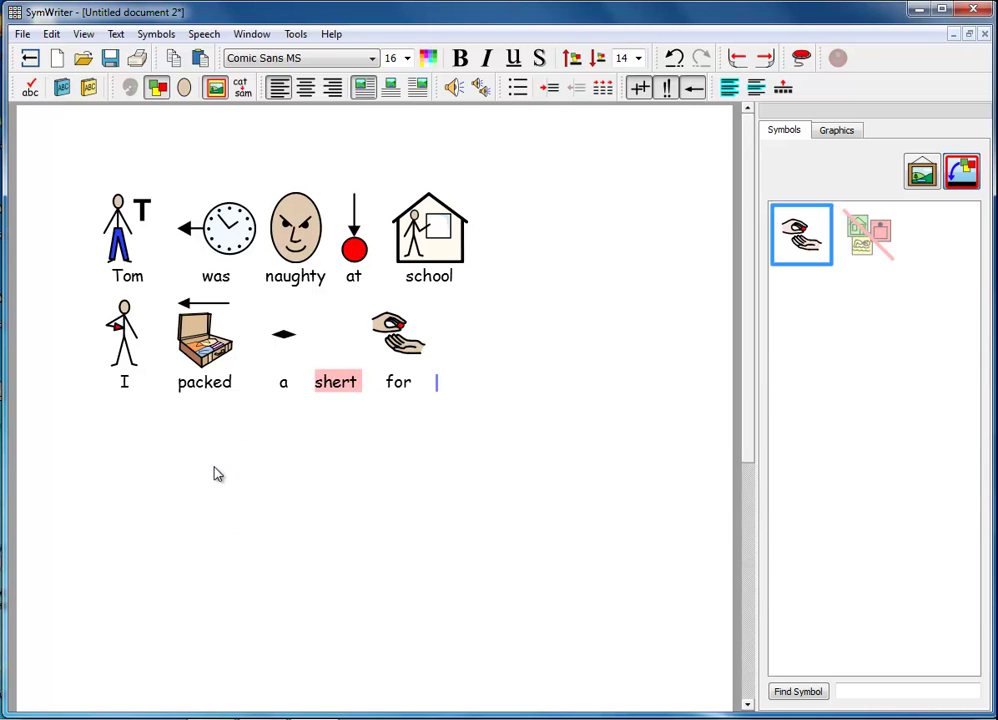
- Spell-check the new line and teach the dictionary 'shert' as a known word
click(30, 88)
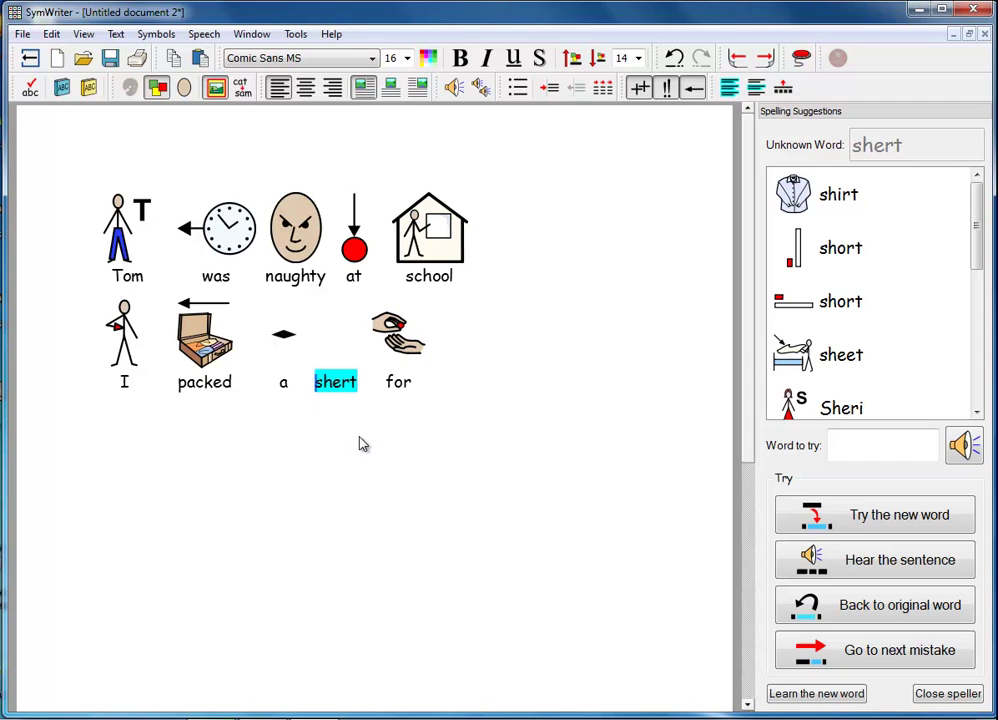
click(818, 695)
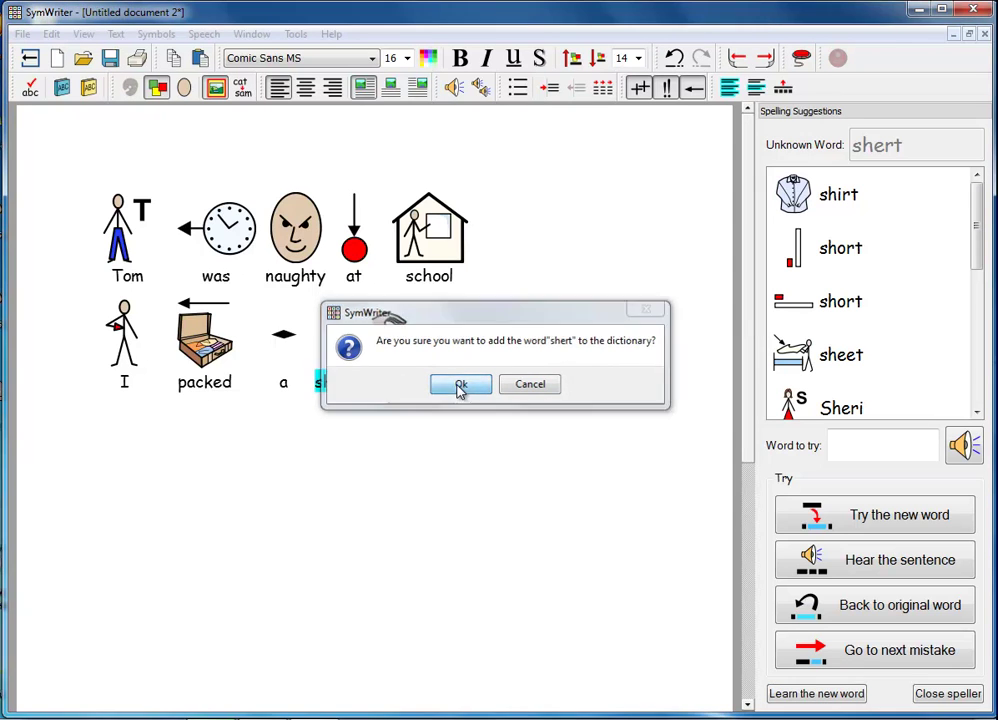
click(460, 386)
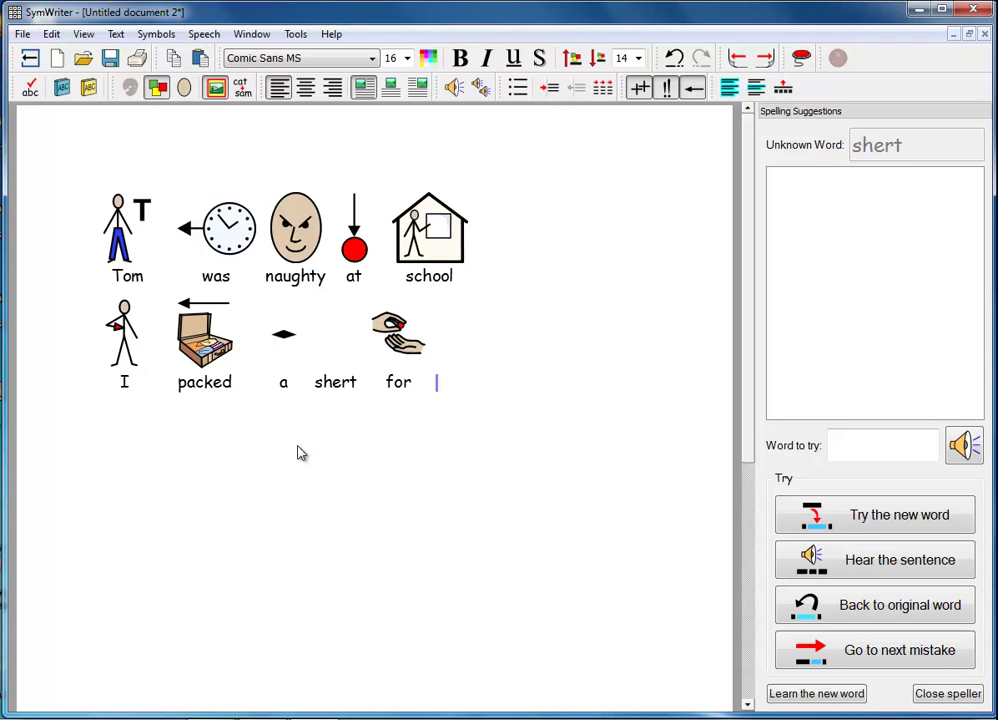
- Delete 'shert' from the custom dictionary word list and close it
click(61, 87)
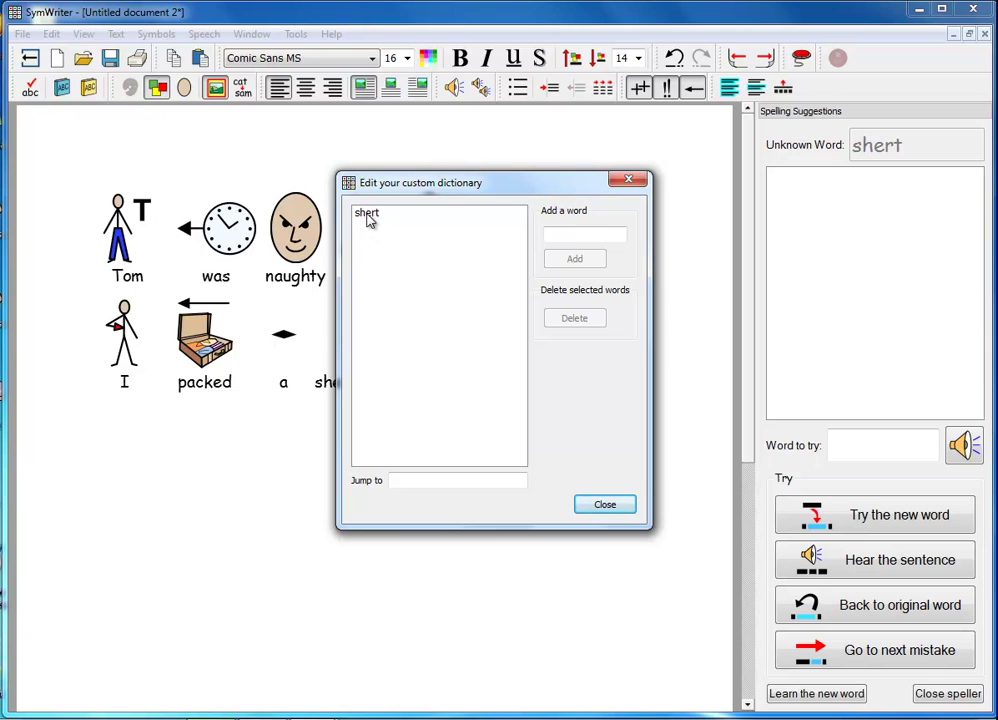
click(368, 216)
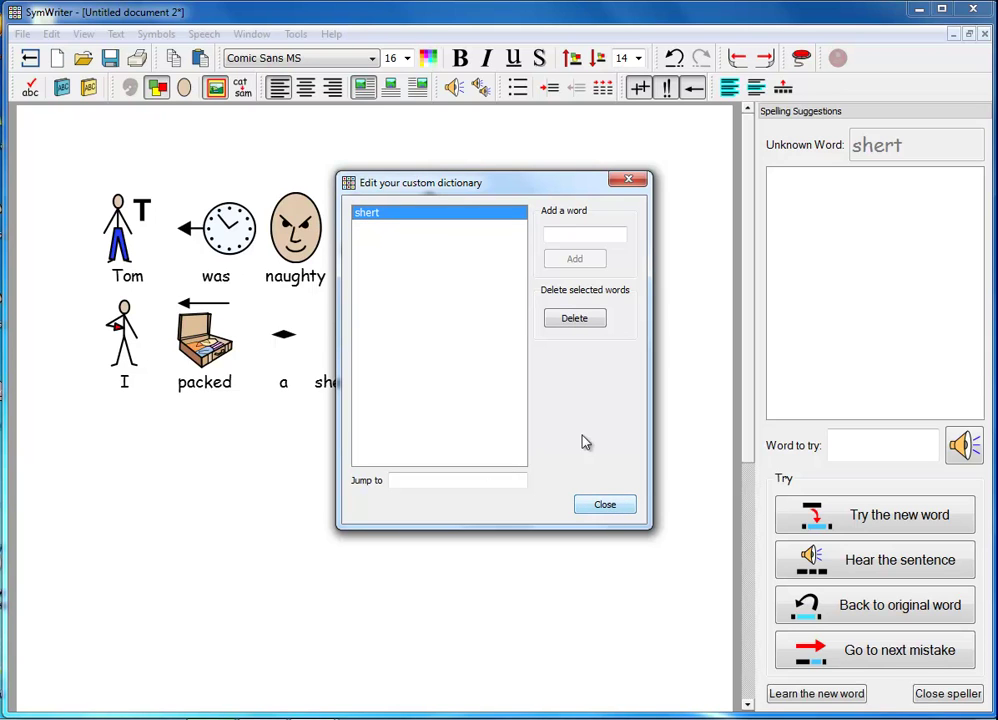
click(566, 323)
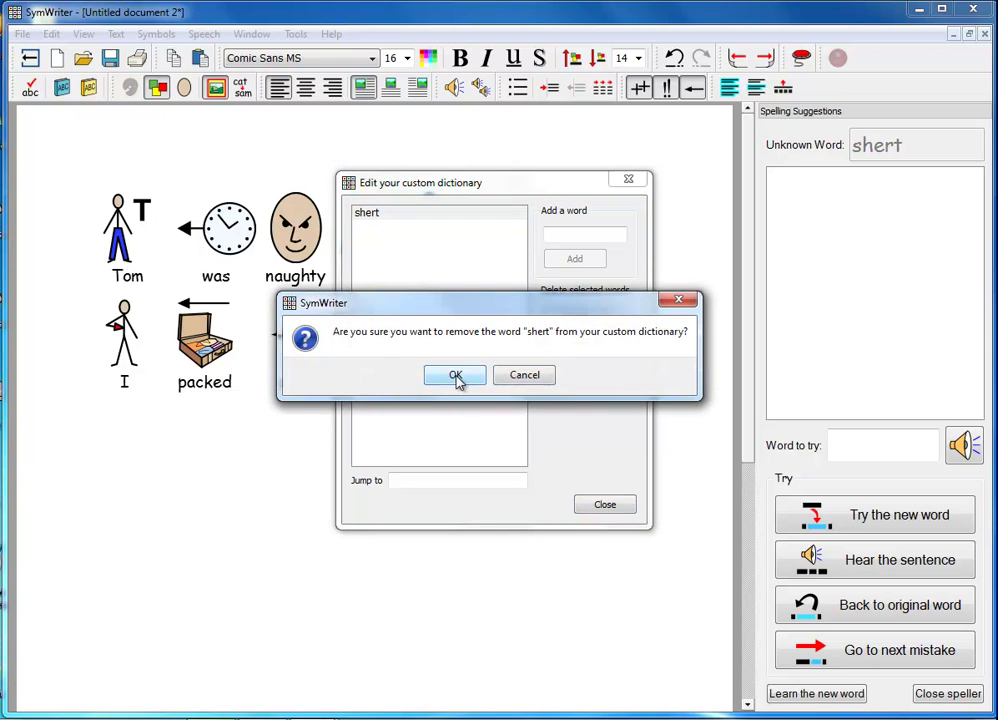
click(457, 377)
click(605, 506)
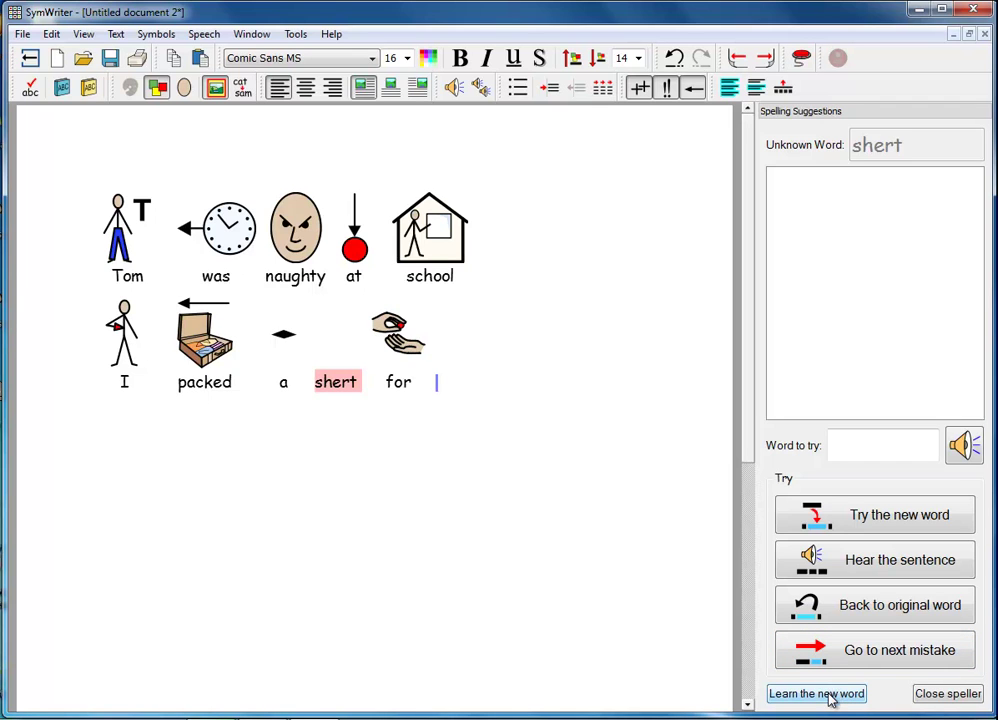
- Open the Edit spelling suggestions dialog showing existing misspelling-to-suggestion pairs
click(88, 88)
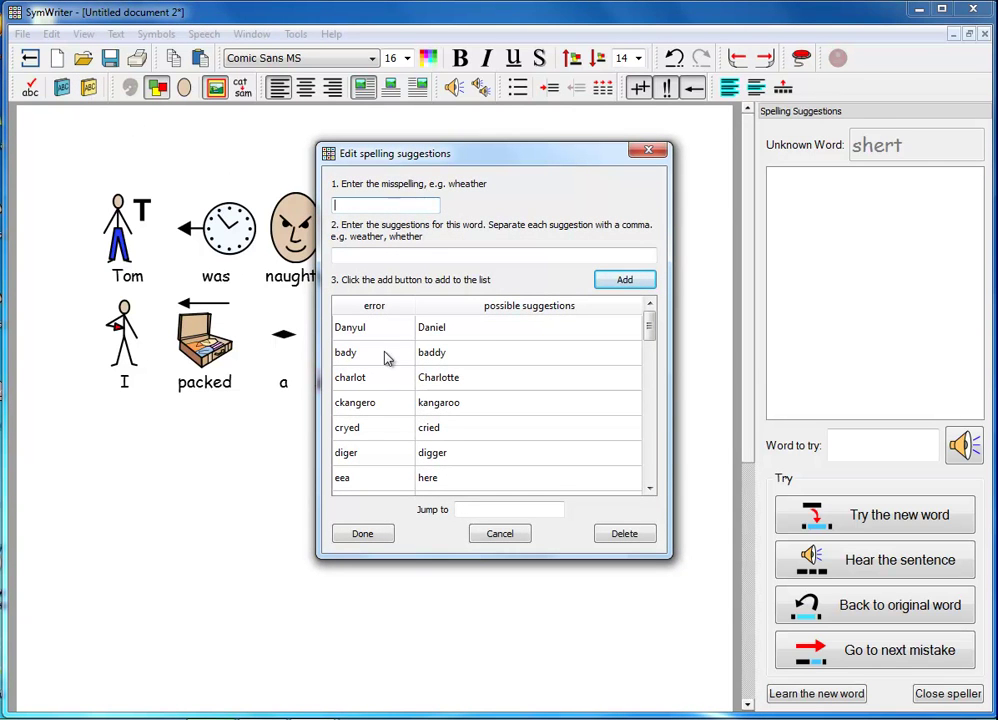